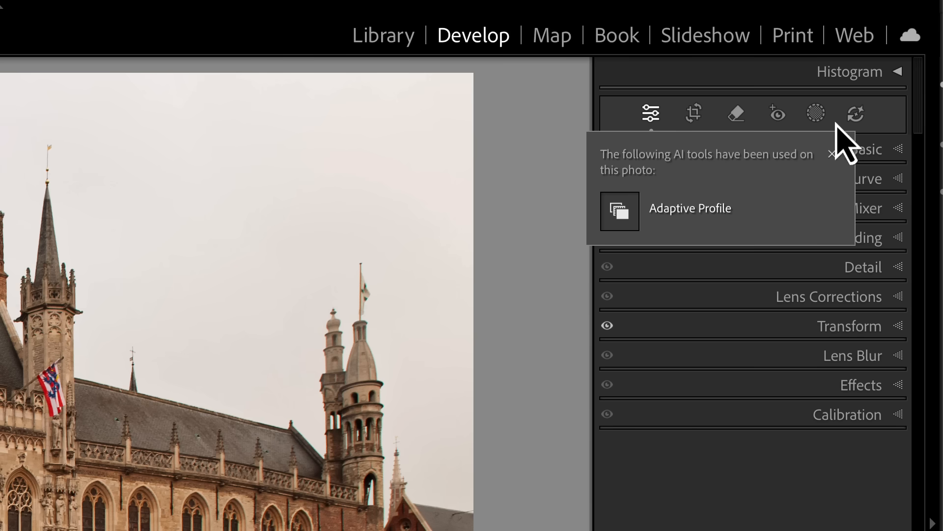
# Step: Check the Adaptive profile in Basic, collapse Basic, and switch to the Remove tool
pyautogui.click(680, 210)
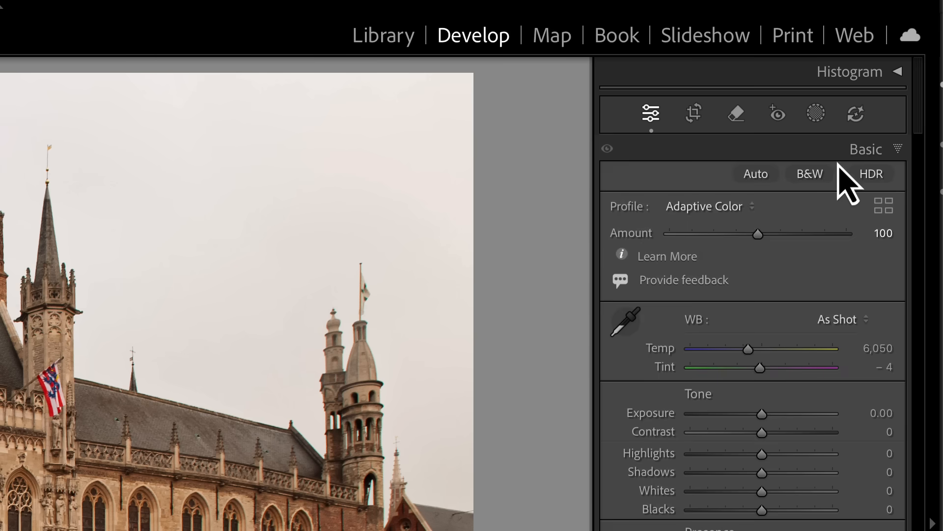
pyautogui.click(869, 151)
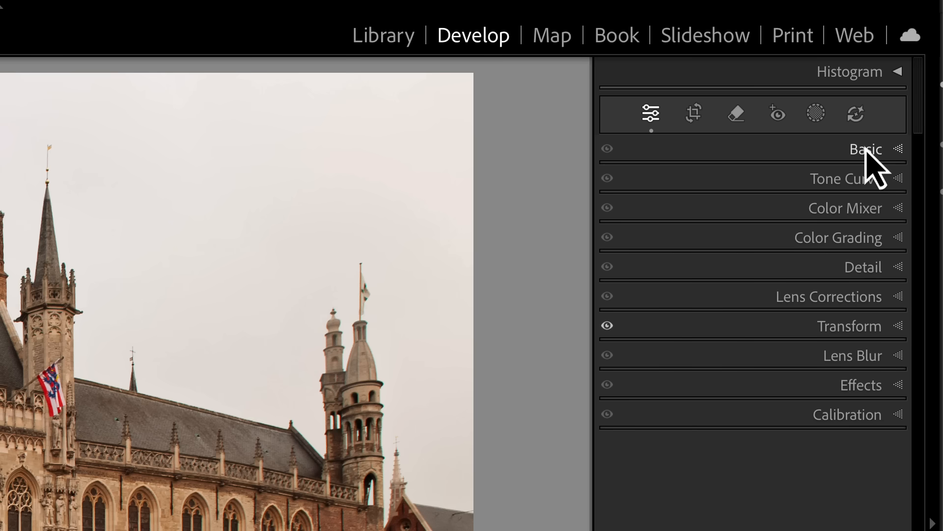
pyautogui.click(737, 112)
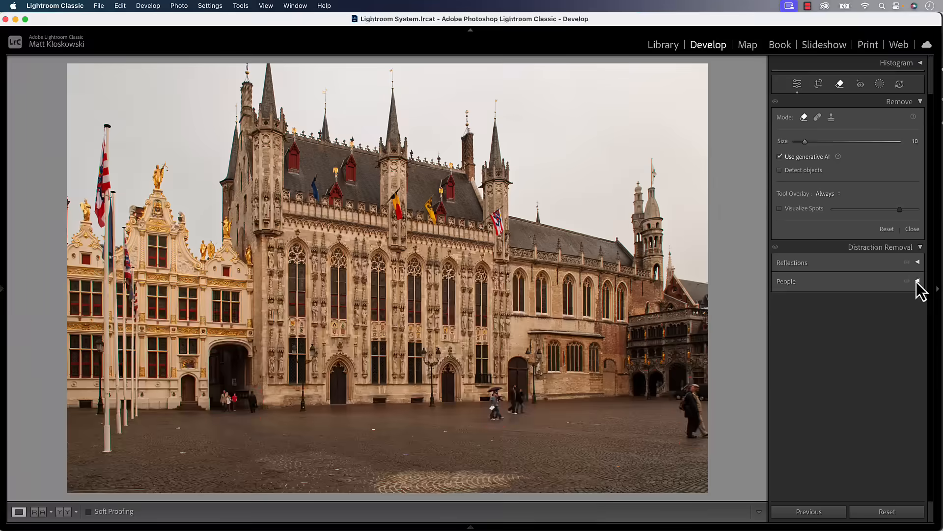
# Step: Detect the people in the square, briefly exclude then restore the middle person, and remove everyone
pyautogui.click(897, 413)
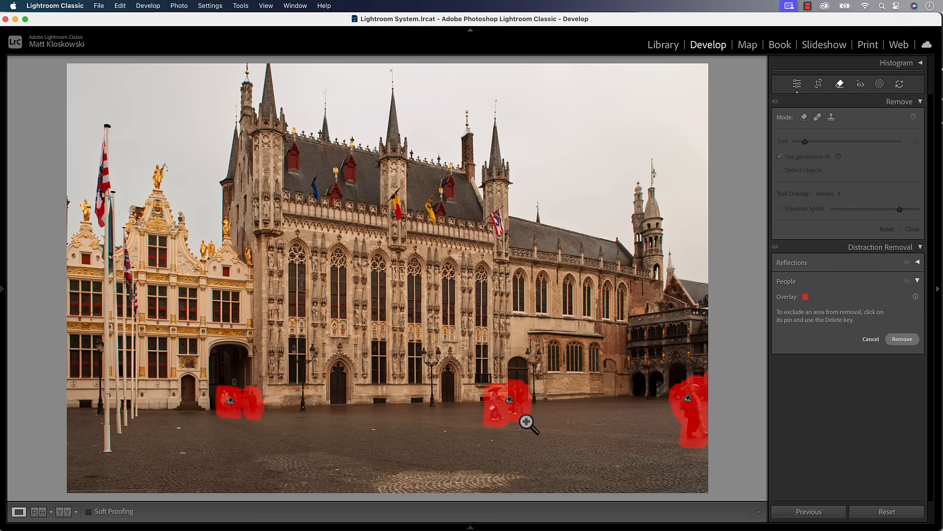
pyautogui.click(510, 400)
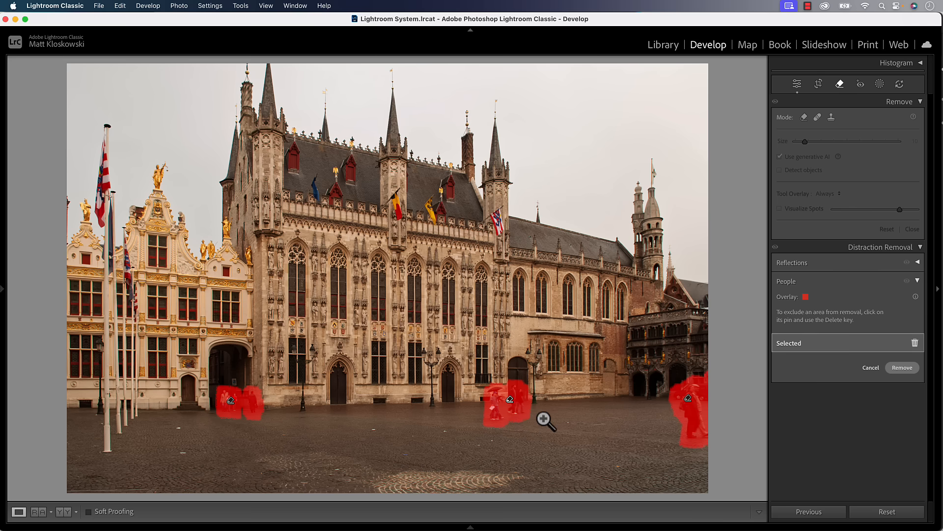
pyautogui.press('Delete')
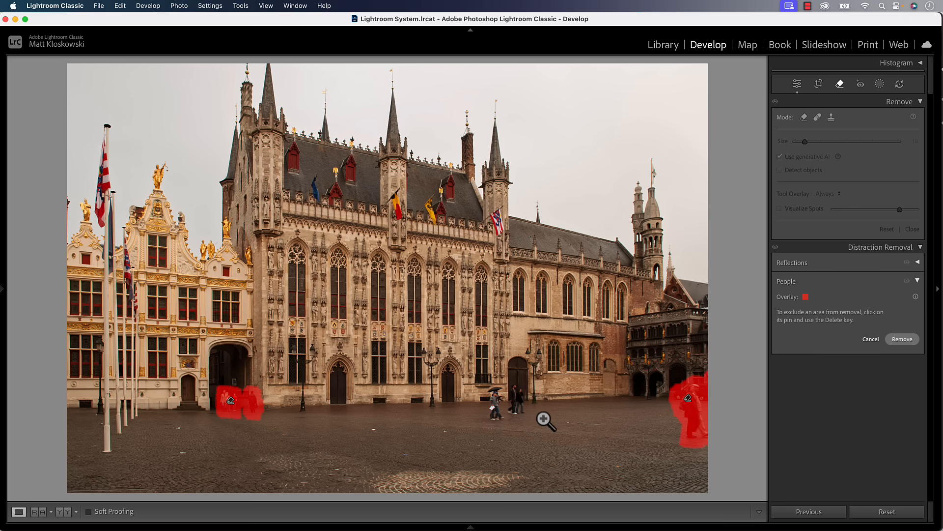
pyautogui.press('super+z')
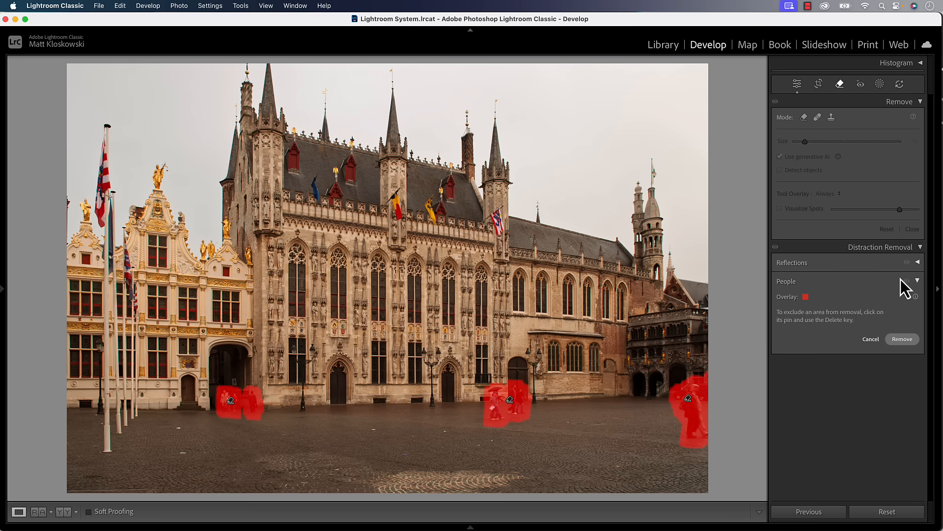
pyautogui.click(899, 340)
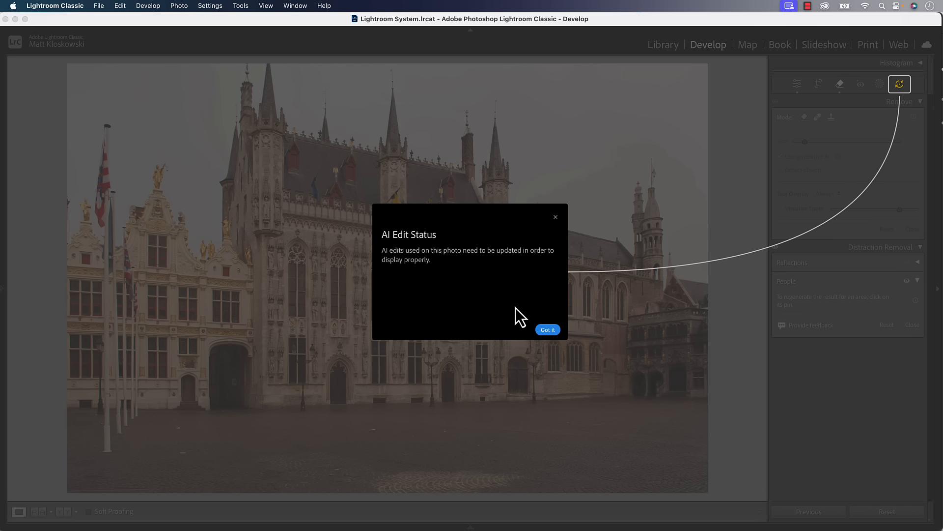
# Step: Dismiss the AI Edit Status notice and update the photo's outdated AI edits
pyautogui.click(548, 330)
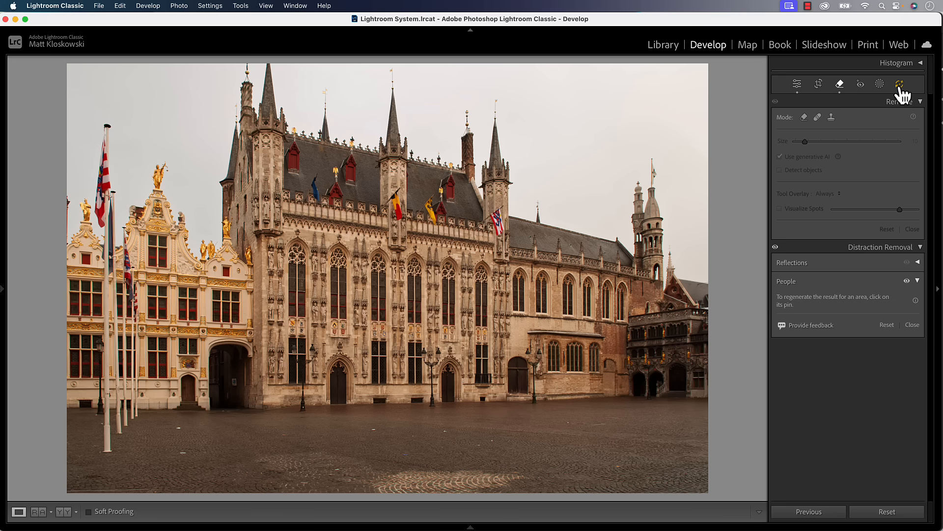
pyautogui.click(899, 84)
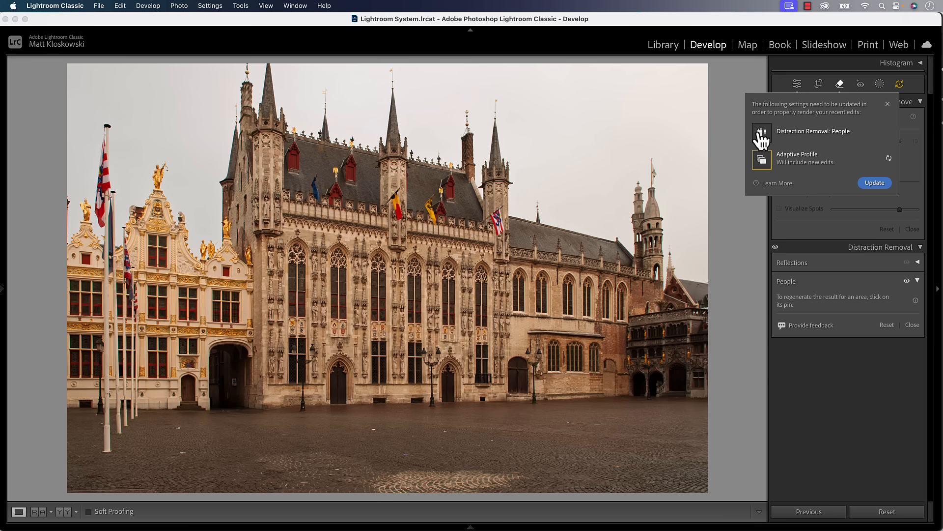
pyautogui.click(873, 182)
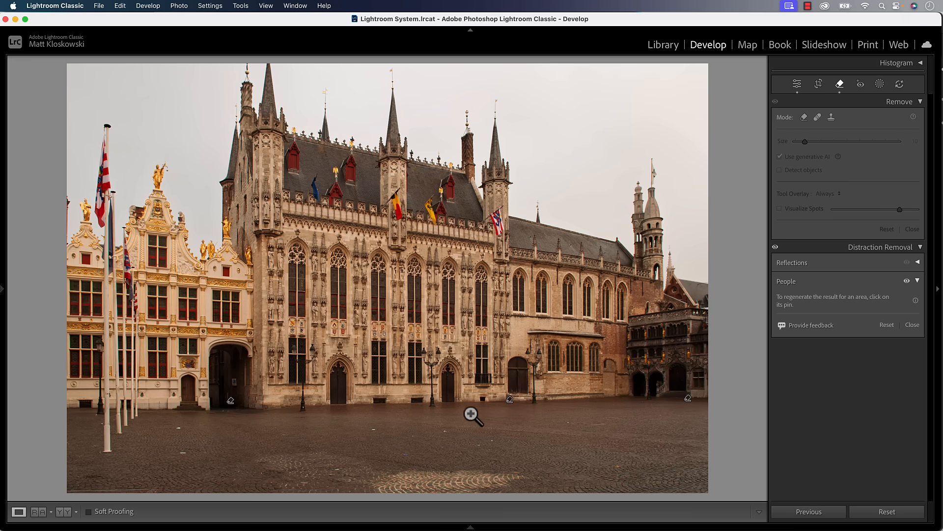
# Step: Select the right-edge removal area and toggle the People removal on and off to compare
pyautogui.click(688, 398)
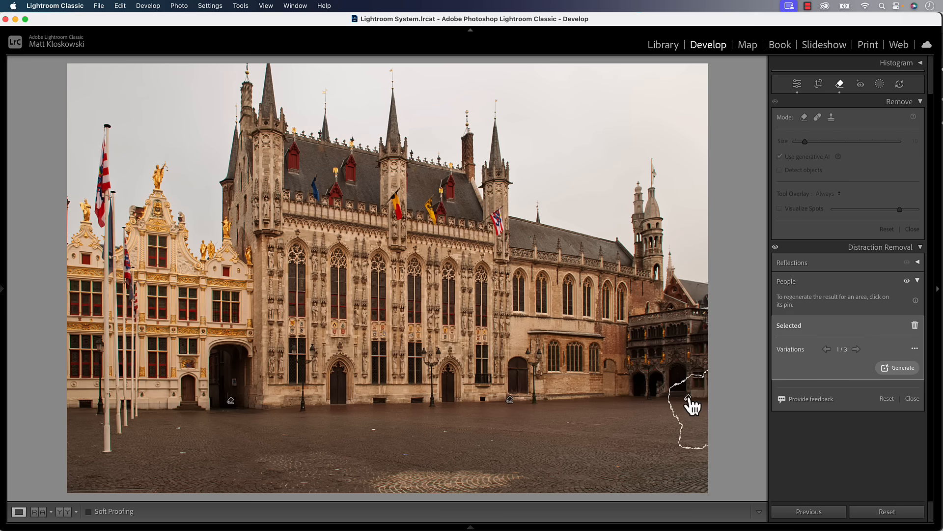
pyautogui.click(907, 281)
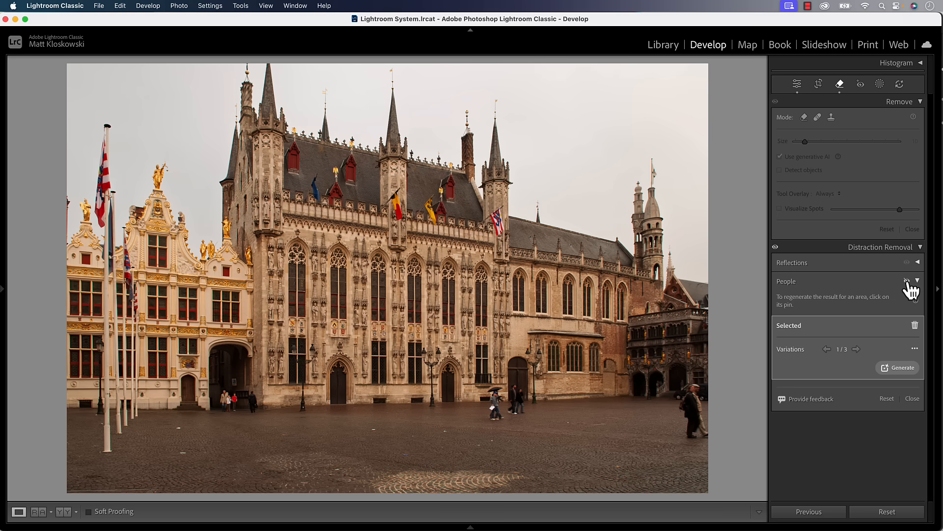
pyautogui.click(907, 281)
pyautogui.click(908, 281)
pyautogui.click(907, 281)
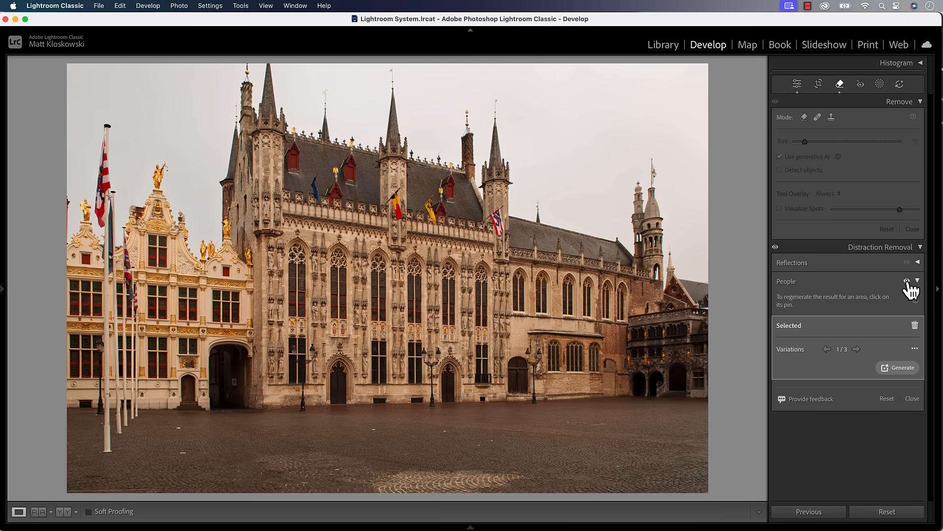
pyautogui.click(908, 281)
pyautogui.click(907, 281)
pyautogui.click(907, 281)
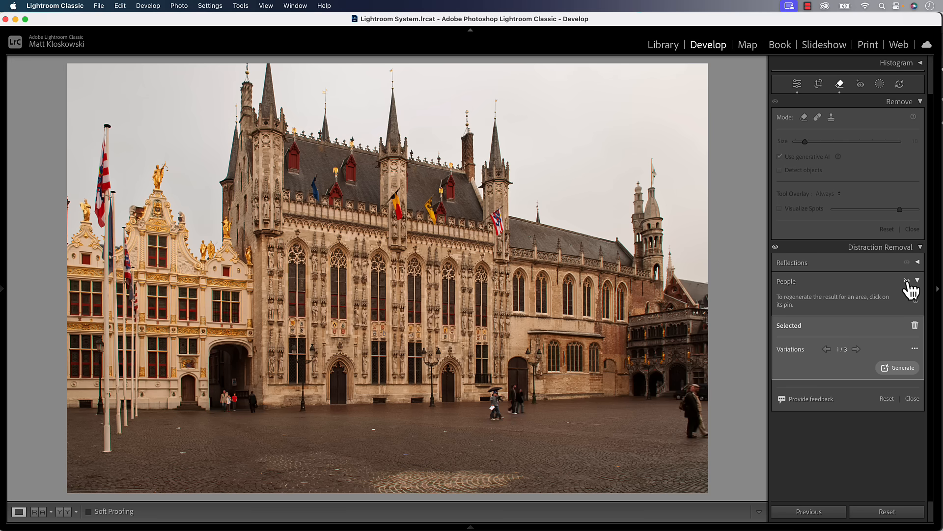
pyautogui.click(907, 281)
pyautogui.click(907, 281)
pyautogui.click(907, 281)
pyautogui.click(907, 281)
pyautogui.click(907, 281)
pyautogui.click(907, 281)
pyautogui.click(907, 281)
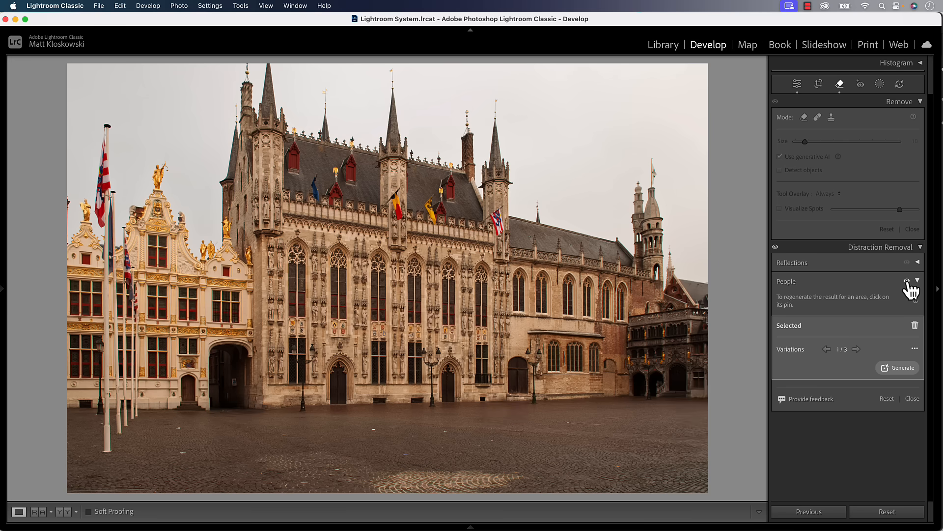
pyautogui.click(907, 282)
pyautogui.click(907, 282)
pyautogui.click(908, 281)
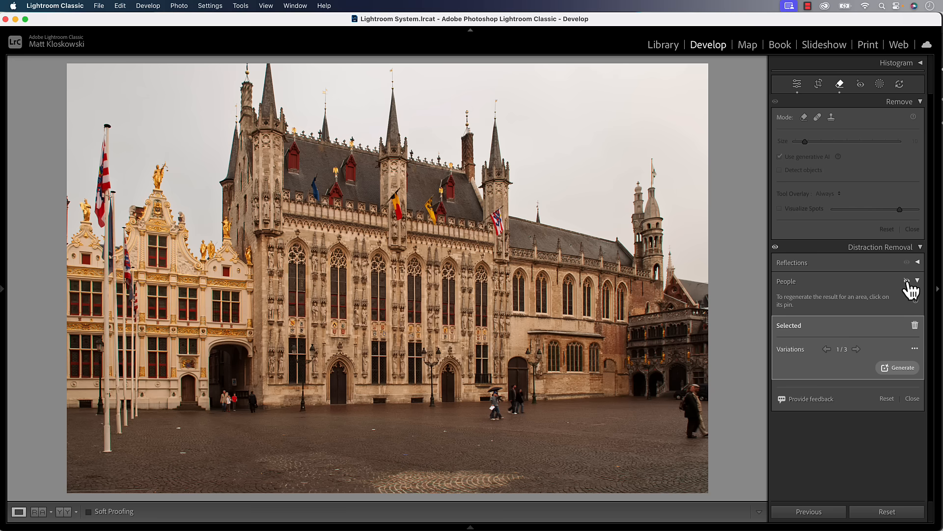
pyautogui.click(907, 281)
pyautogui.click(907, 281)
pyautogui.click(907, 281)
pyautogui.click(907, 281)
pyautogui.click(908, 281)
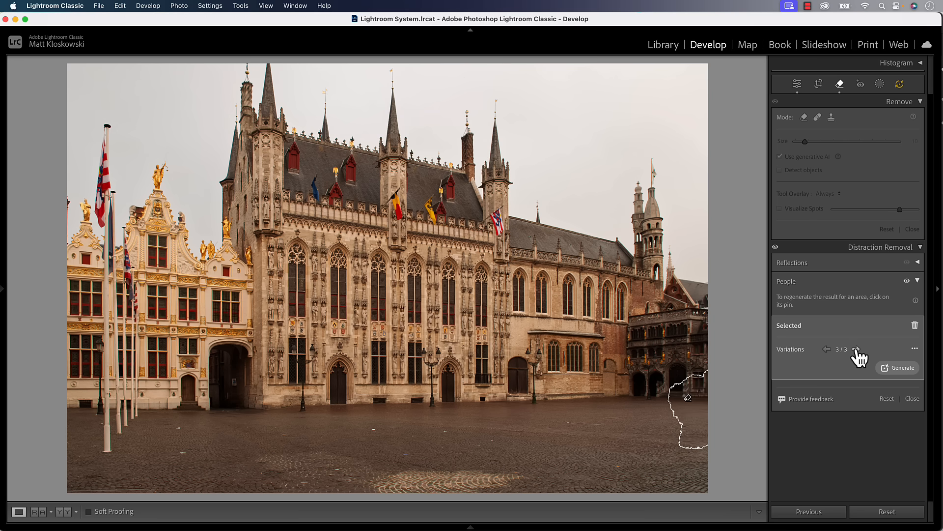
# Step: Return the patch to variation 1/3 and close Distraction Removal
pyautogui.click(827, 349)
pyautogui.click(827, 349)
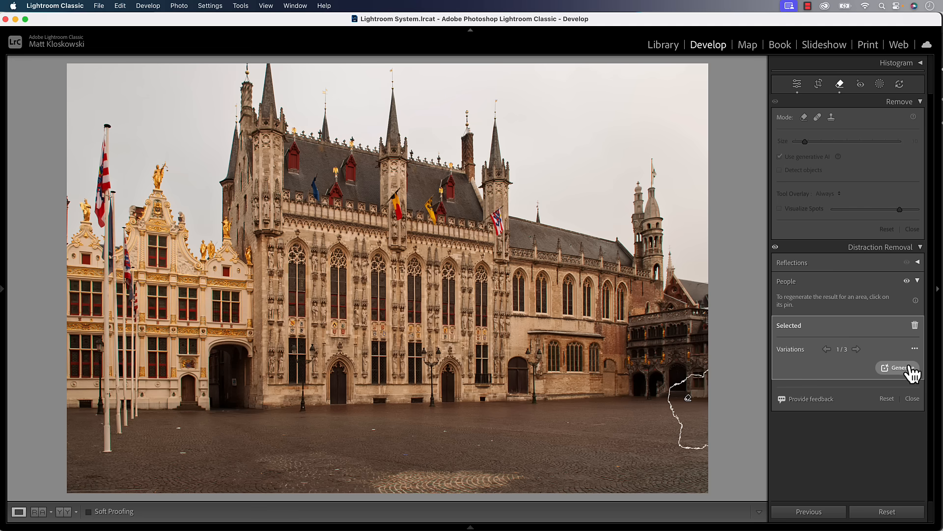
pyautogui.click(913, 399)
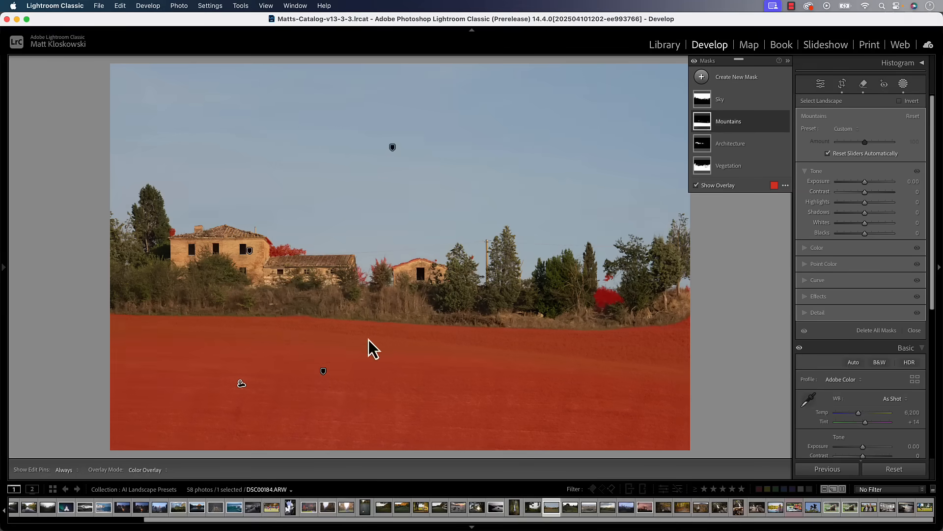
# Step: Subtract the stray patches from the Mountains mask with a brush
pyautogui.click(728, 121)
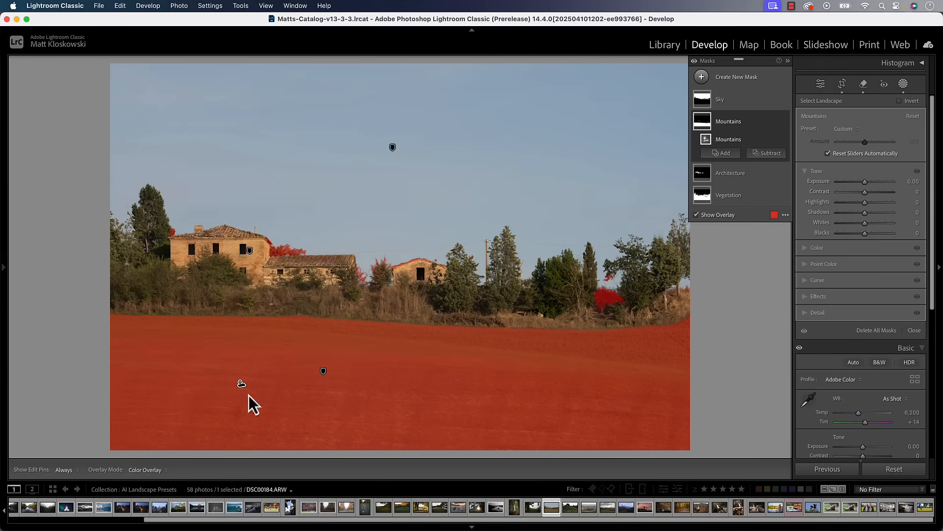
pyautogui.click(766, 154)
pyautogui.click(773, 259)
pyautogui.moveTo(632, 289); pyautogui.dragTo(362, 275)
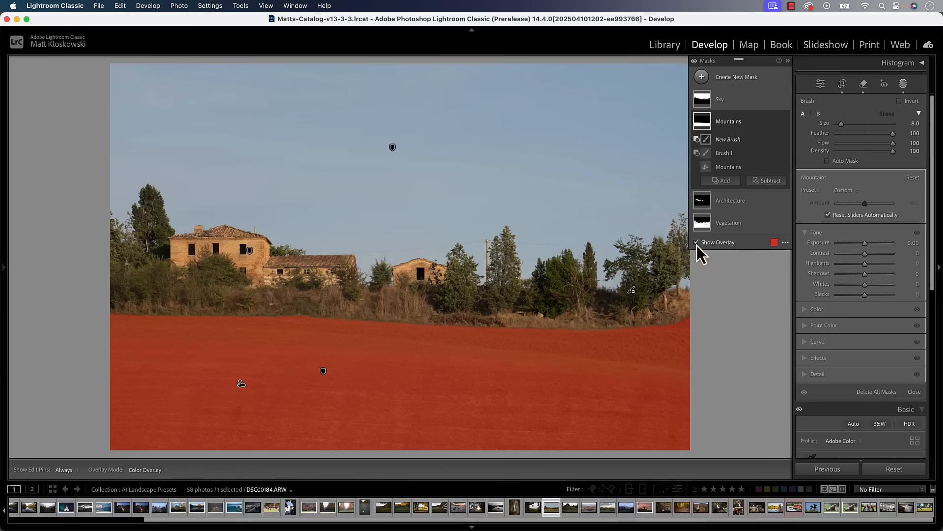
pyautogui.press('super+z')
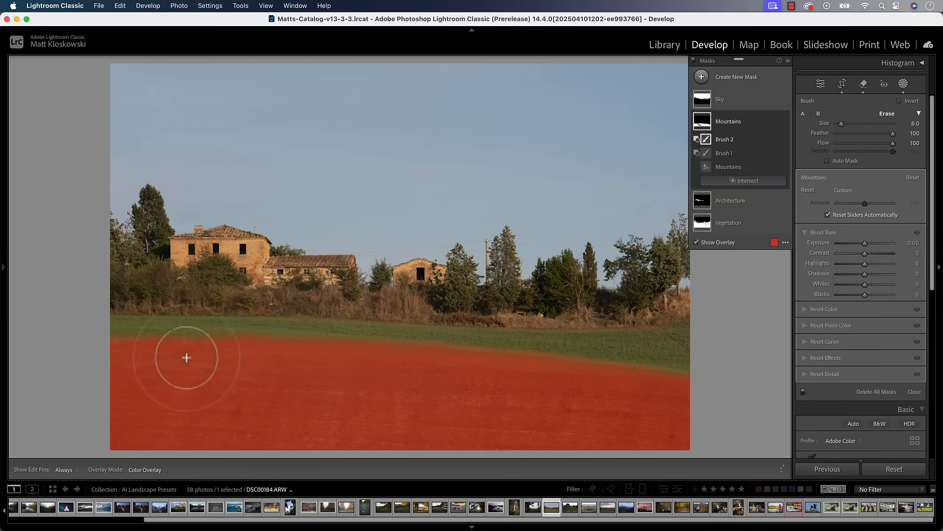
pyautogui.click(807, 330)
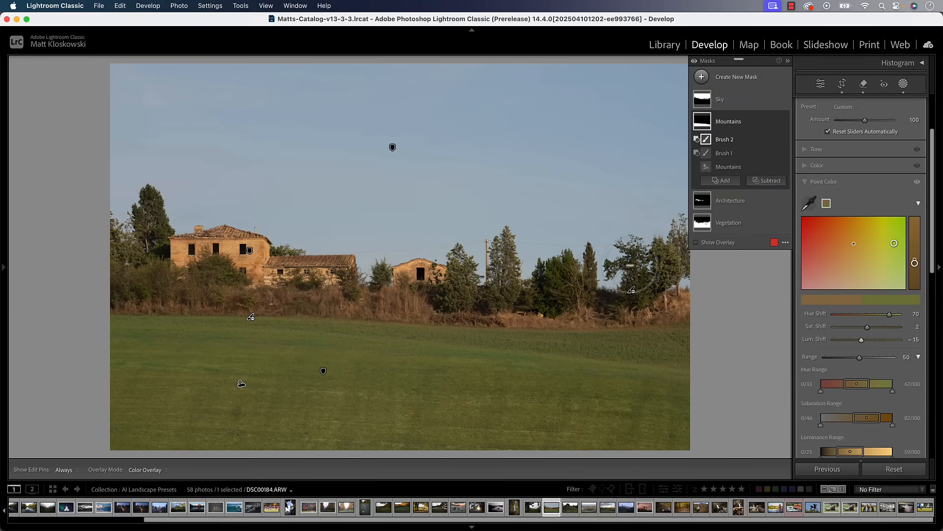
# Step: Select the Vegetation mask and brush the field out of it
pyautogui.click(730, 200)
pyautogui.click(811, 172)
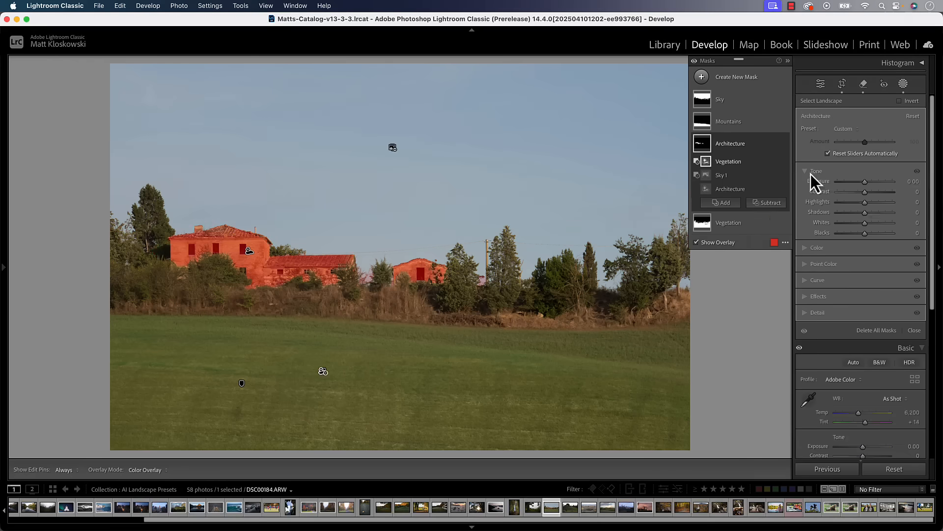
pyautogui.click(703, 222)
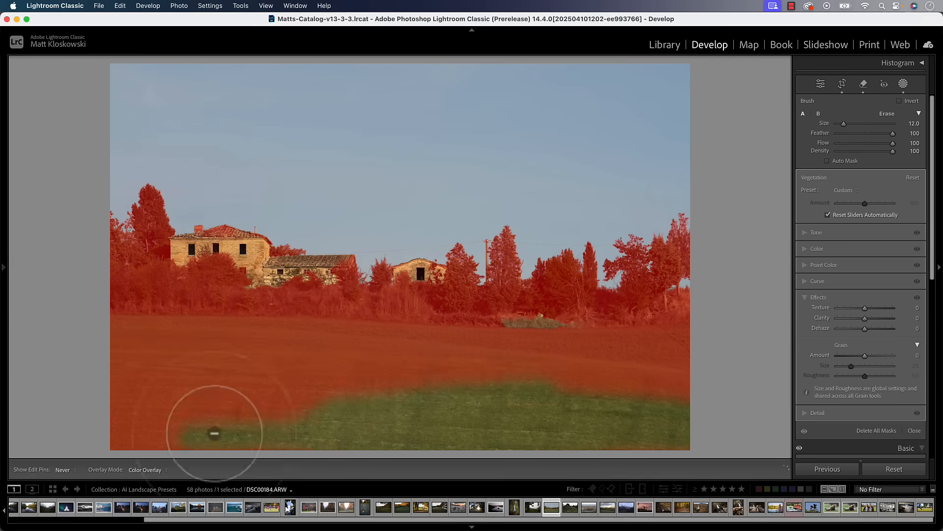
pyautogui.moveTo(211, 432)
pyautogui.mouseDown()
pyautogui.moveTo(314, 344)
pyautogui.moveTo(495, 379)
pyautogui.mouseUp()
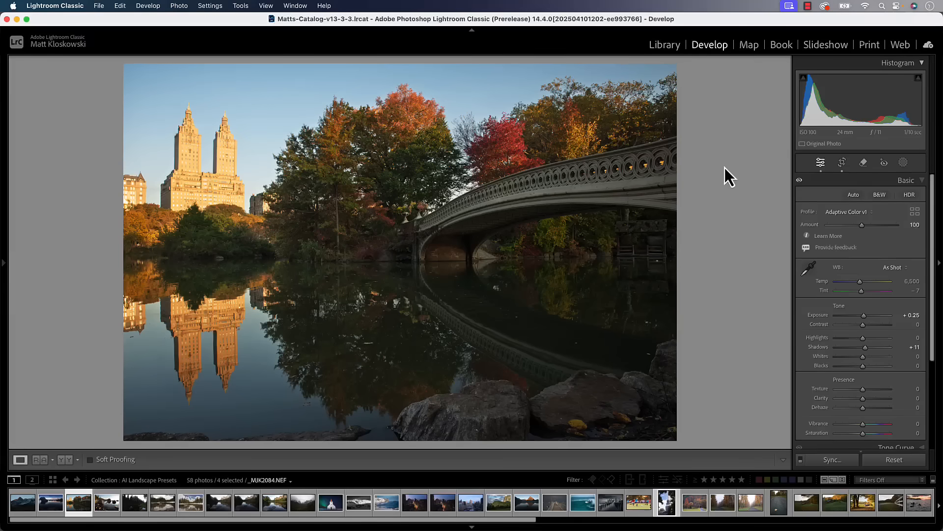
# Step: Mask the twin towers as Mask 1 with their reflection brushed in, then show the cat photo's Distraction Removal
pyautogui.click(903, 84)
pyautogui.click(895, 135)
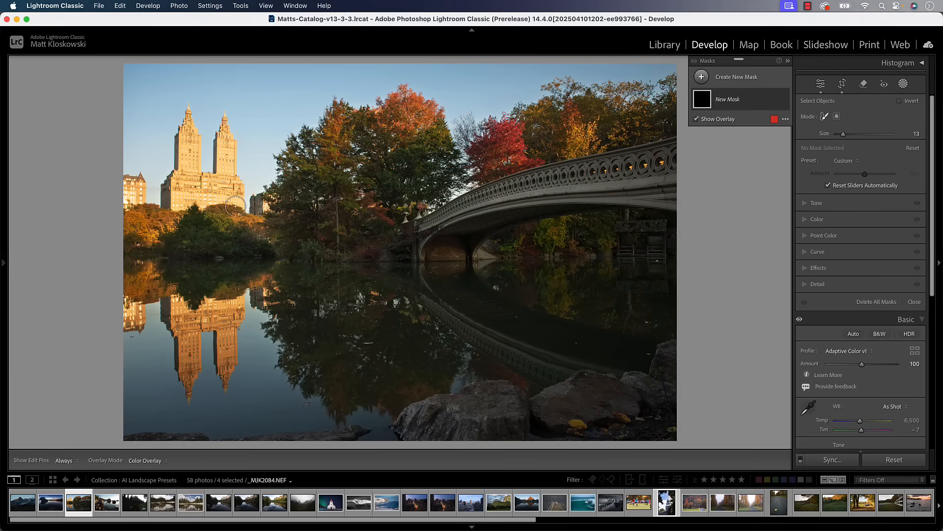
pyautogui.click(235, 206)
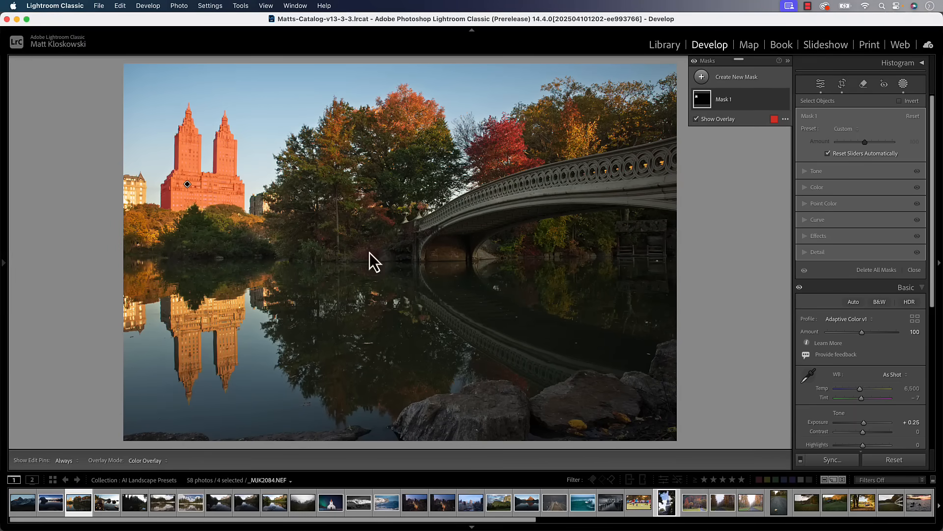
pyautogui.doubleClick(703, 98)
pyautogui.moveTo(165, 295); pyautogui.dragTo(175, 337)
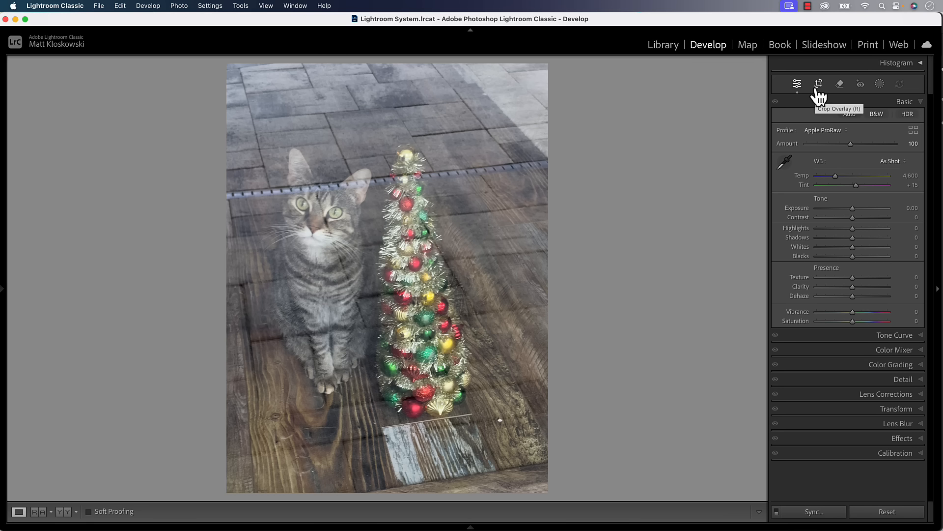
pyautogui.click(841, 84)
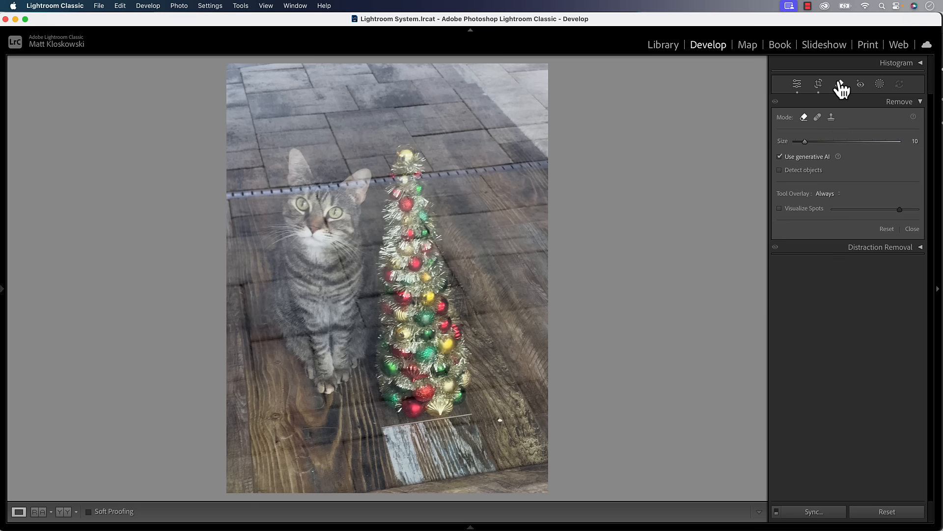
pyautogui.click(893, 249)
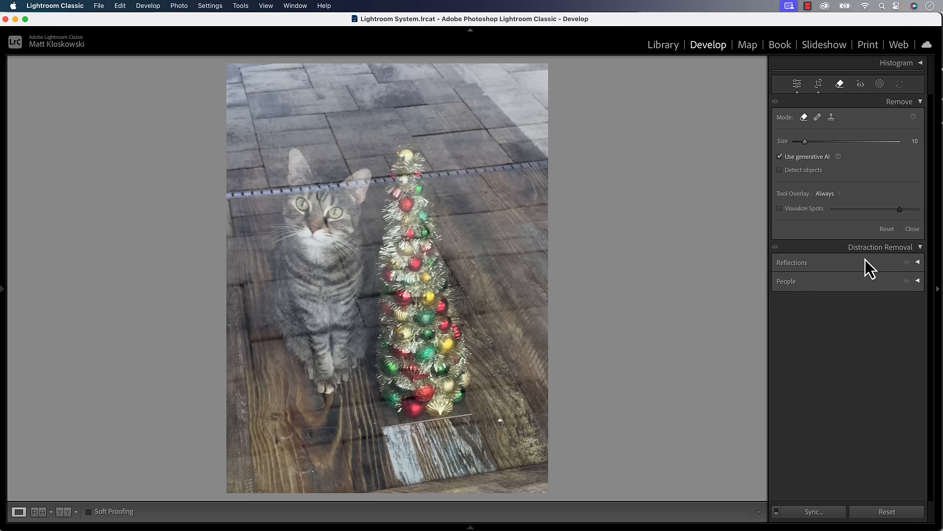
# Step: Expand Reflections and apply reflection removal at 100 to the cat photo
pyautogui.click(918, 263)
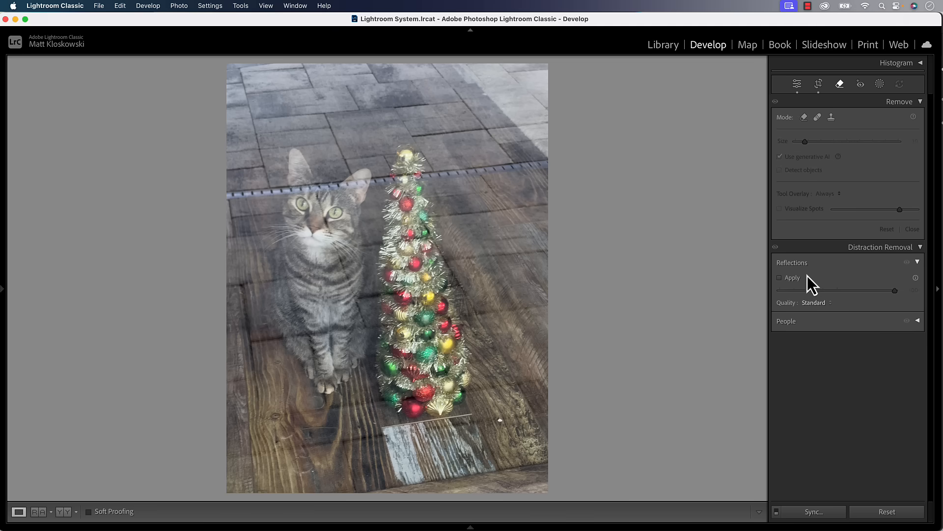
pyautogui.click(780, 279)
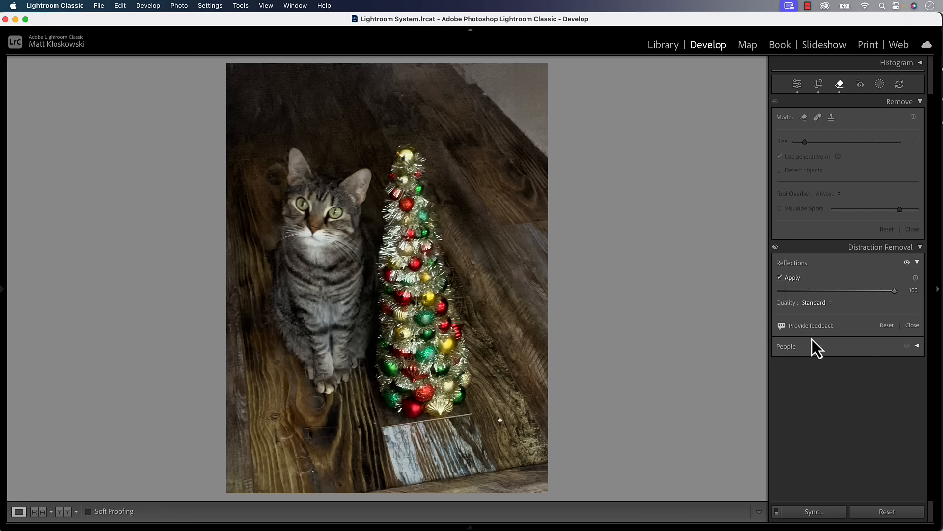
pyautogui.click(775, 247)
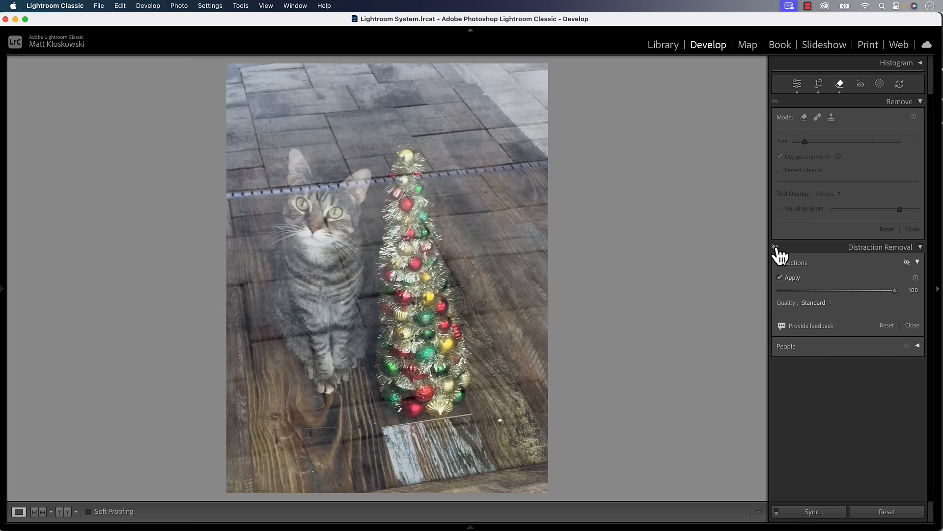
pyautogui.click(776, 247)
pyautogui.click(775, 247)
pyautogui.click(776, 247)
pyautogui.click(775, 247)
pyautogui.click(775, 247)
pyautogui.click(775, 247)
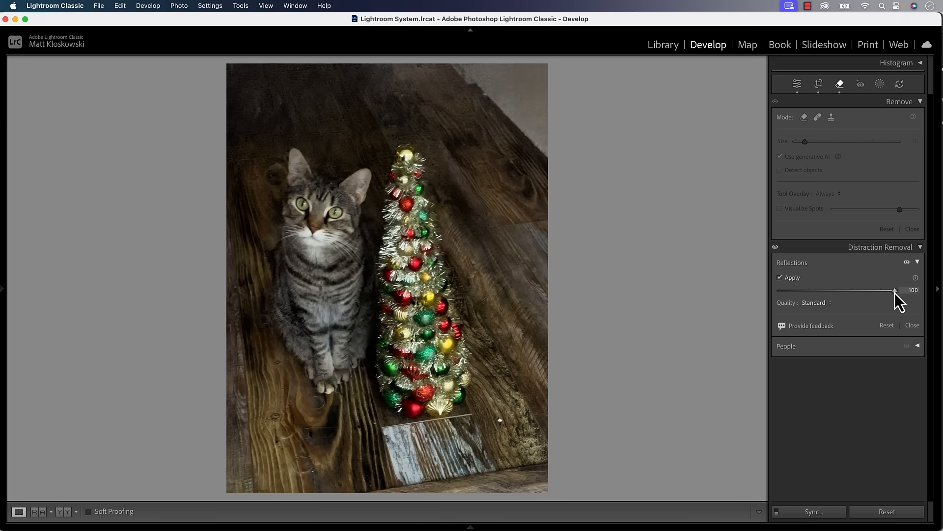
pyautogui.moveTo(895, 291); pyautogui.dragTo(875, 294)
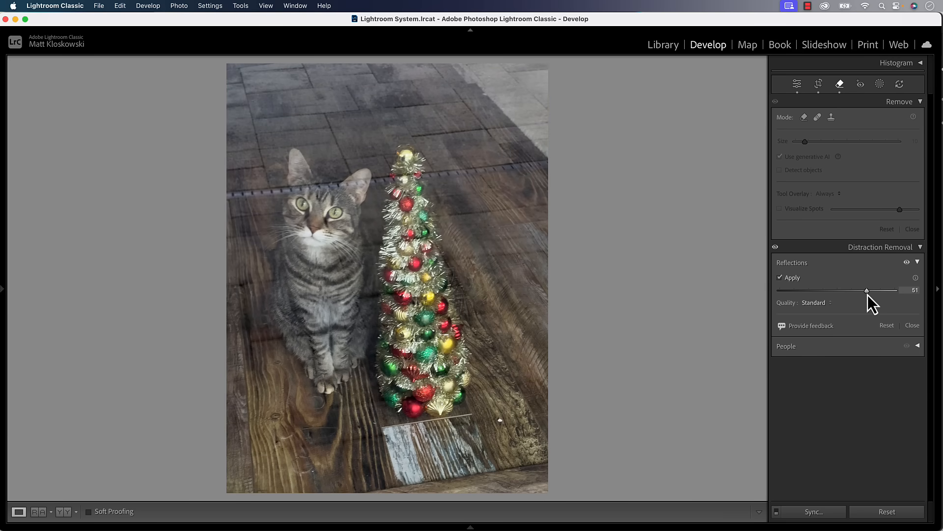
pyautogui.moveTo(867, 295); pyautogui.dragTo(841, 292)
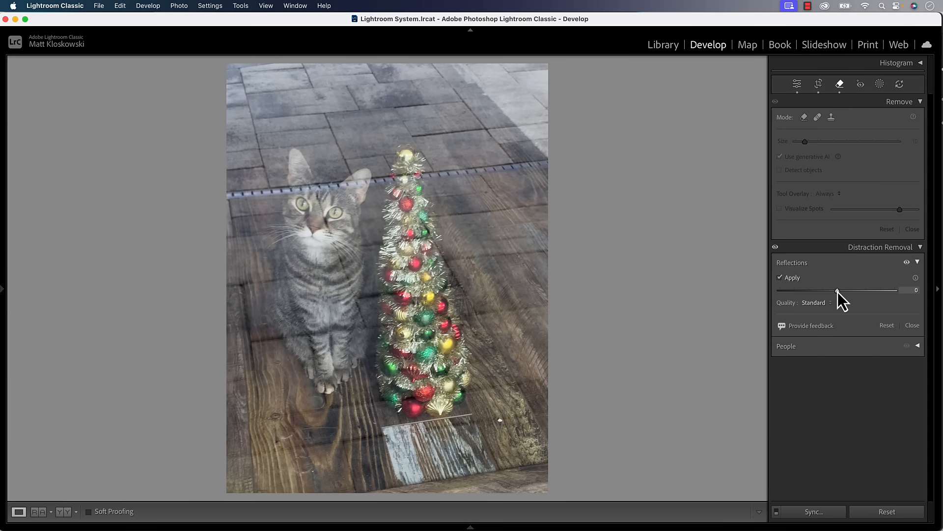
pyautogui.moveTo(839, 292); pyautogui.dragTo(724, 282)
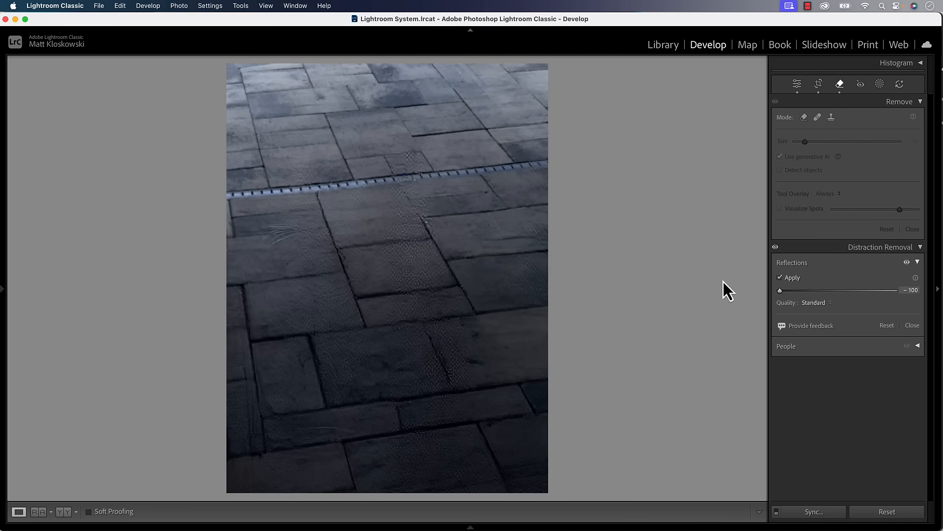
pyautogui.moveTo(780, 290); pyautogui.dragTo(897, 291)
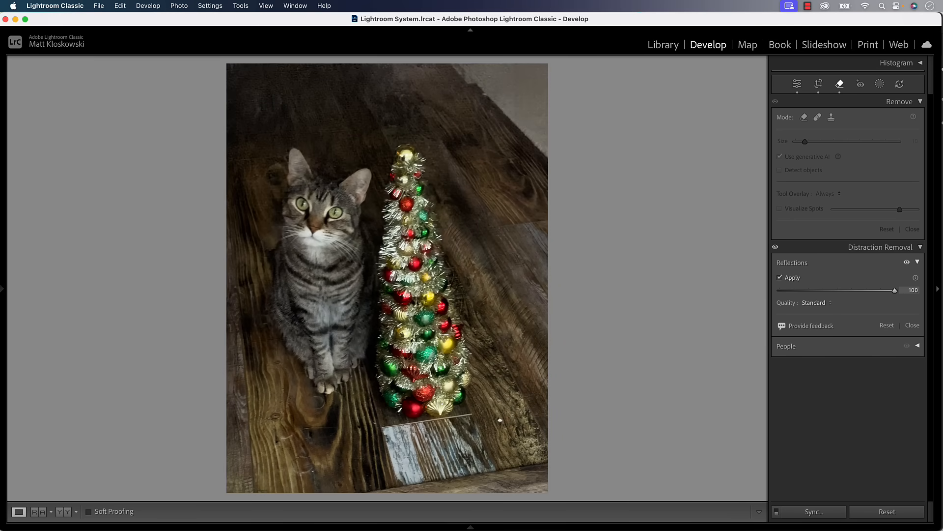
# Step: Set Reflections quality to Preview, trying Best but cancelling its update
pyautogui.click(805, 304)
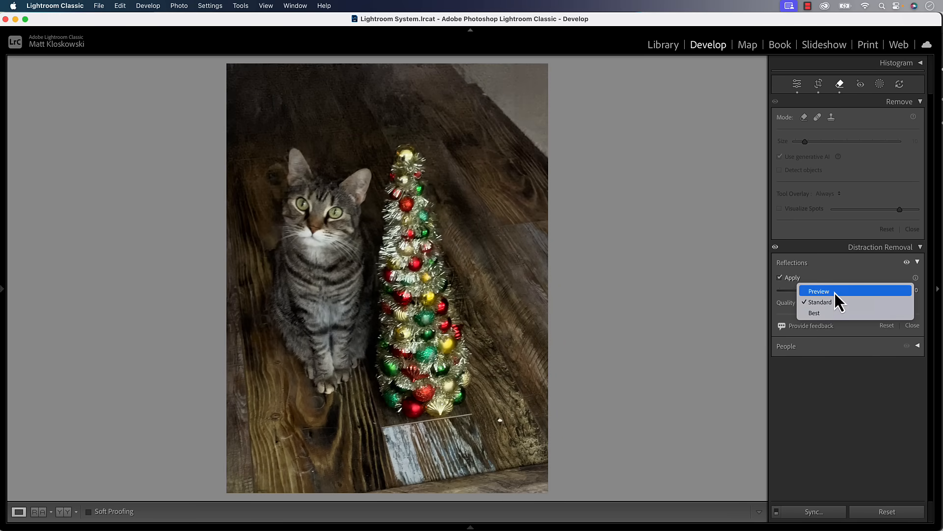
pyautogui.click(835, 292)
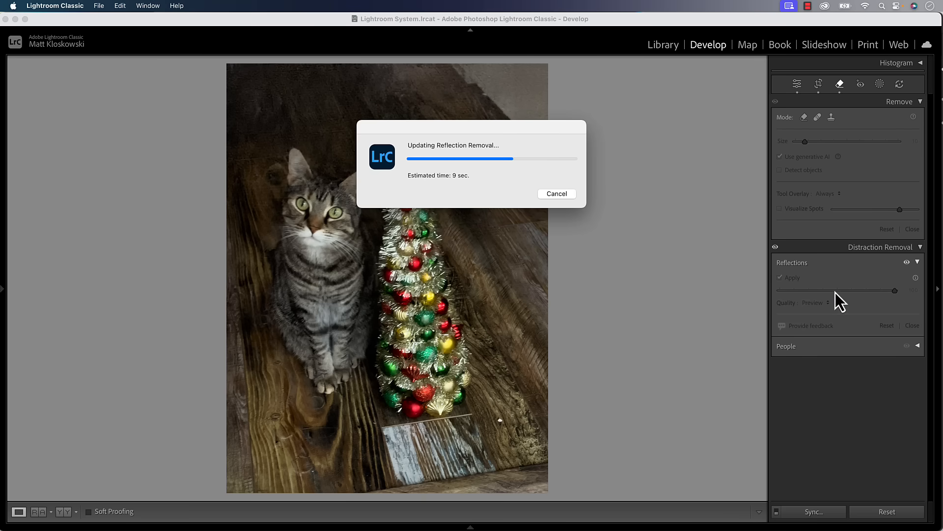
pyautogui.click(825, 303)
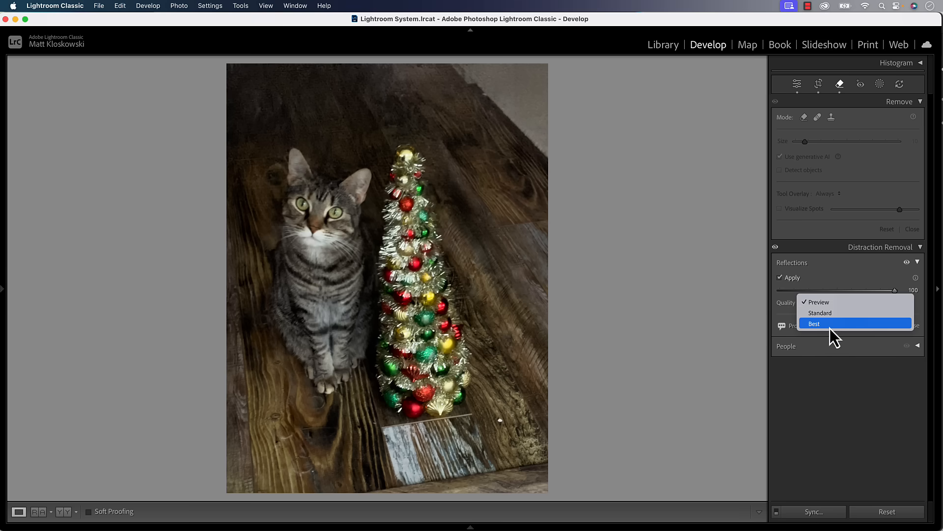
pyautogui.click(830, 328)
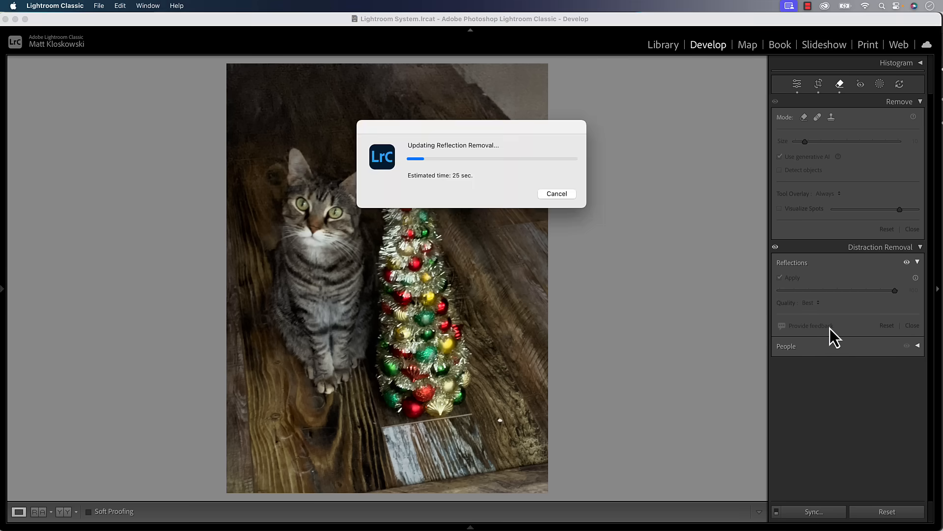
pyautogui.click(550, 194)
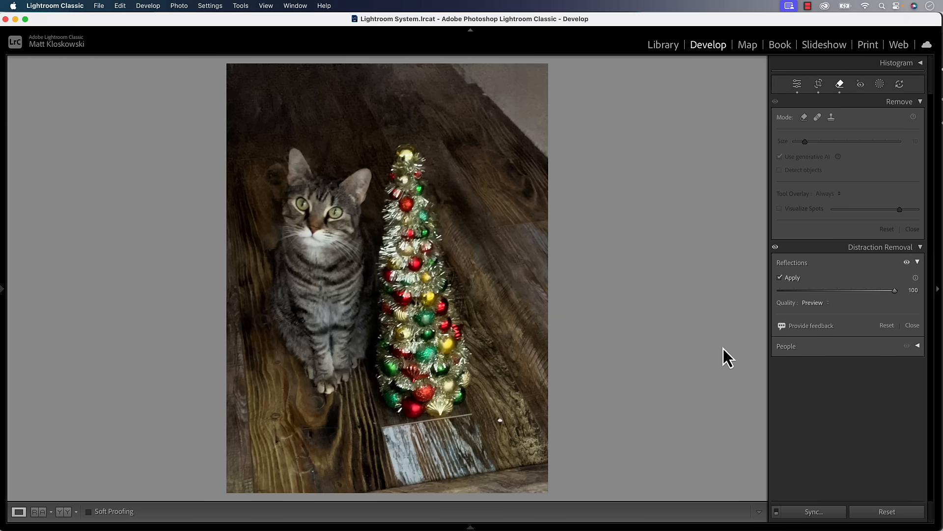
# Step: Toggle the reflection removal off and on to compare the result
pyautogui.click(907, 262)
pyautogui.click(907, 262)
pyautogui.click(776, 247)
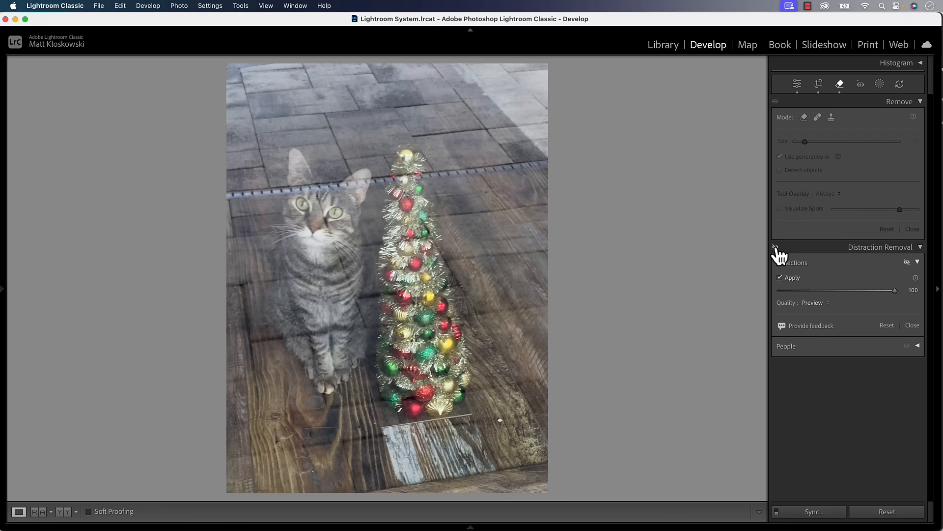
pyautogui.click(776, 246)
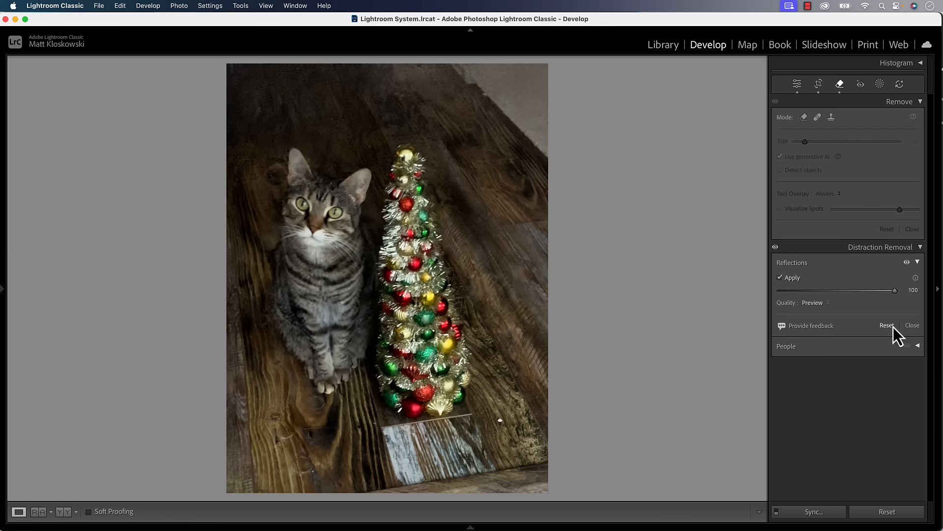
# Step: Close Distraction Removal, return to the Basic edit panel, and open the Photo menu
pyautogui.click(916, 327)
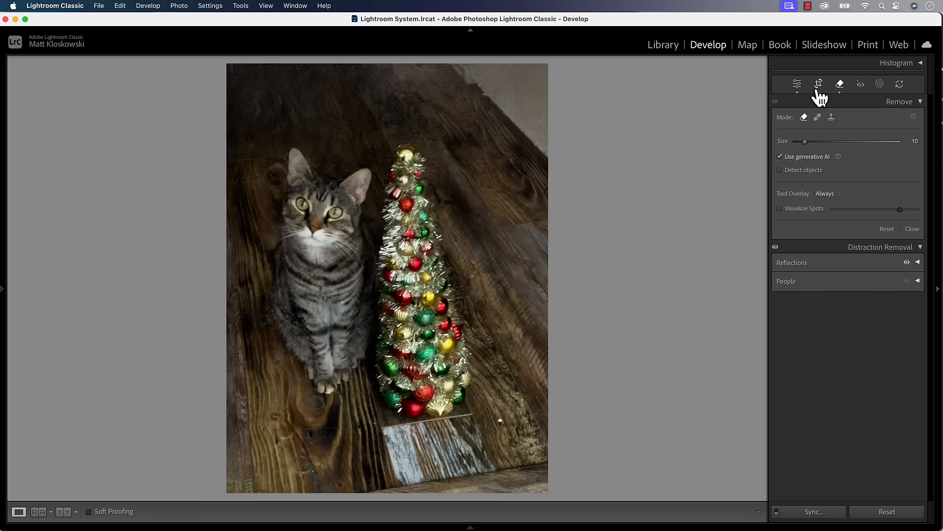
pyautogui.click(798, 84)
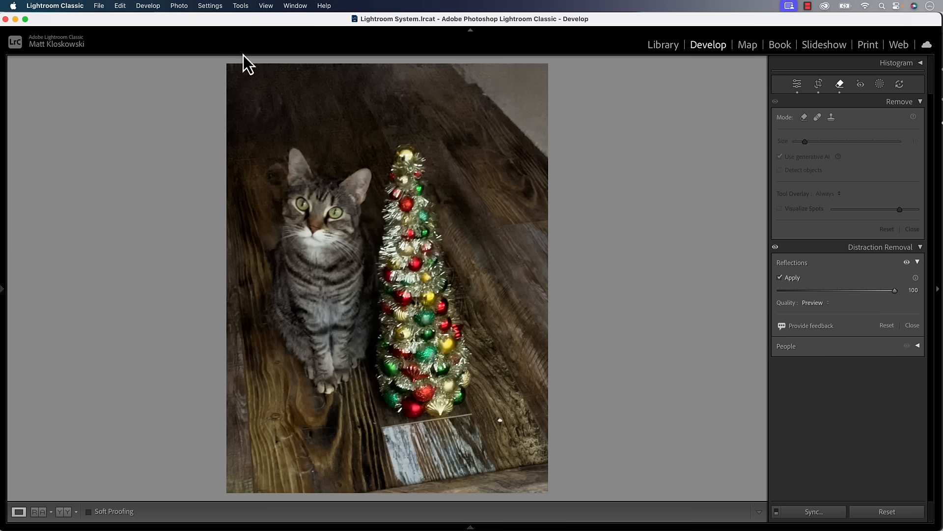
pyautogui.click(179, 6)
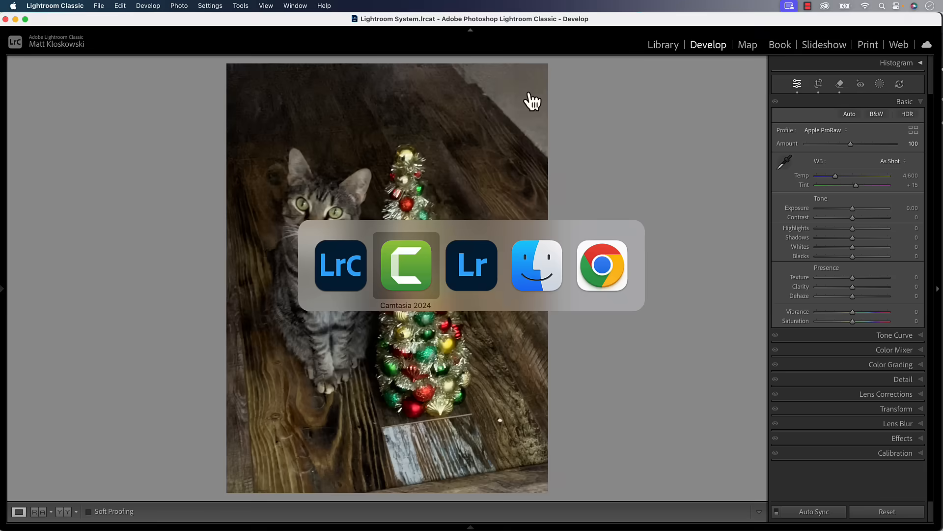
# Step: Switch to the cloud Lightroom app and turn on People removal under Distraction Removal
pyautogui.click(472, 265)
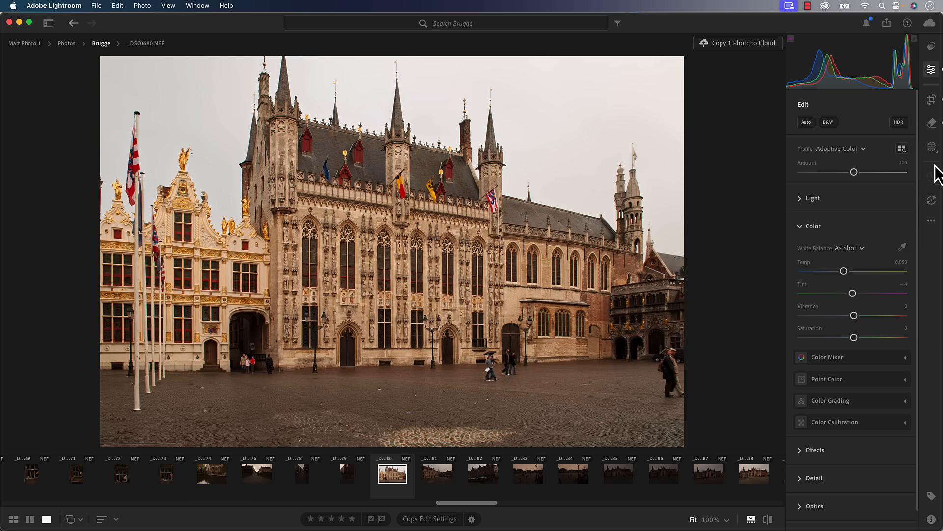
pyautogui.click(932, 127)
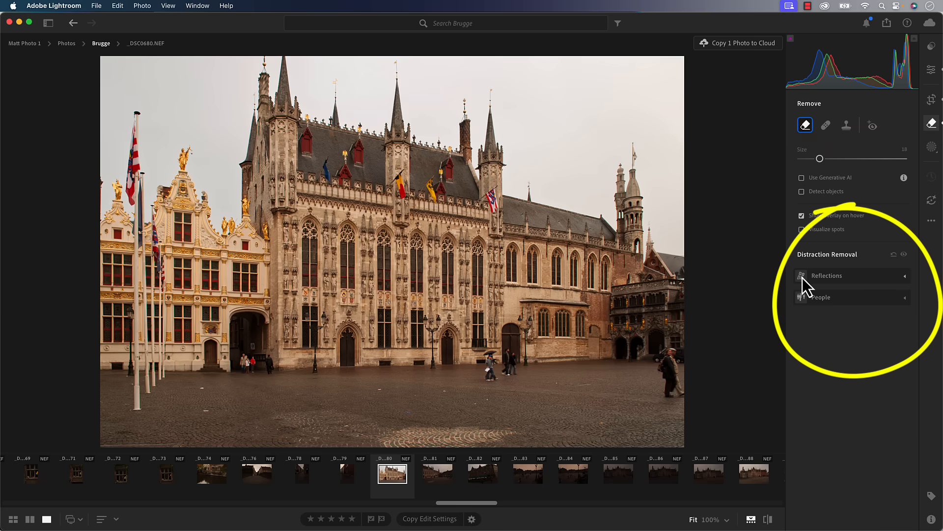
pyautogui.click(853, 295)
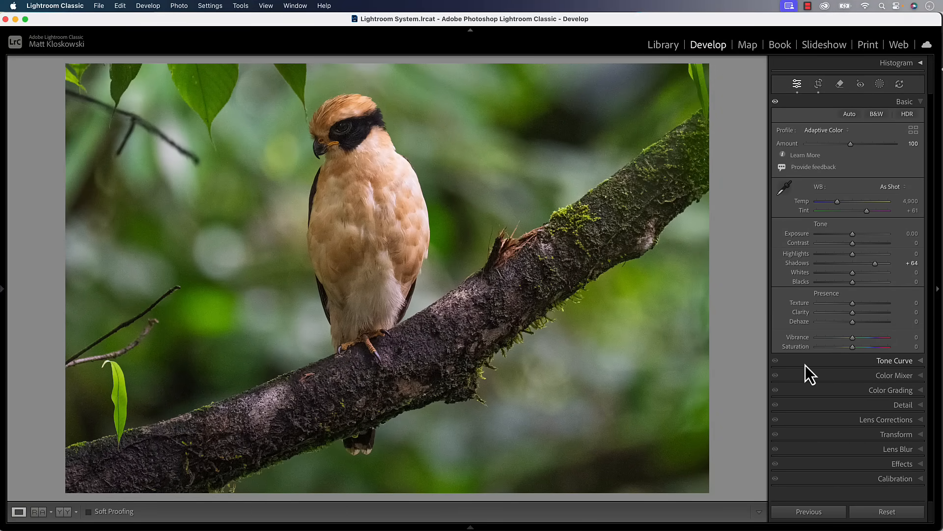
# Step: Turn on AI Denoise in the Detail panel, applying it at 50 to the bird-on-branch photo
pyautogui.click(903, 407)
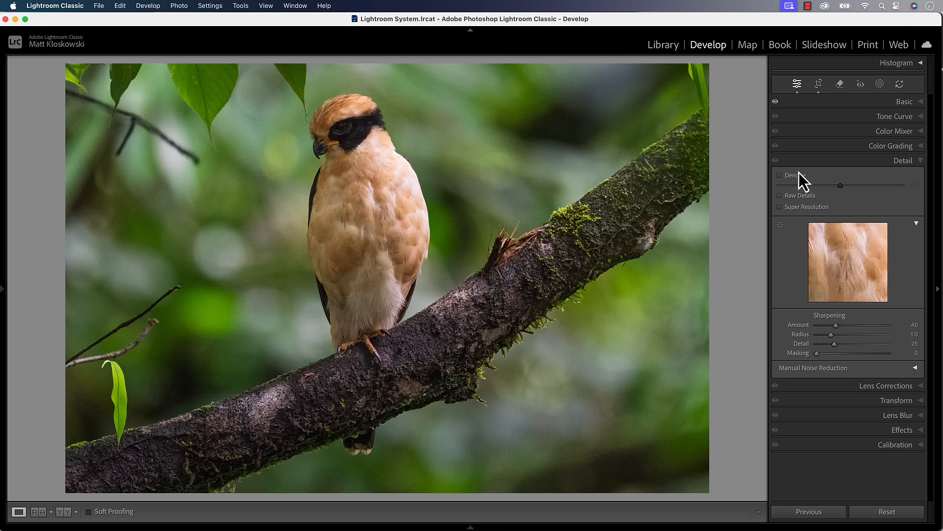
pyautogui.click(780, 177)
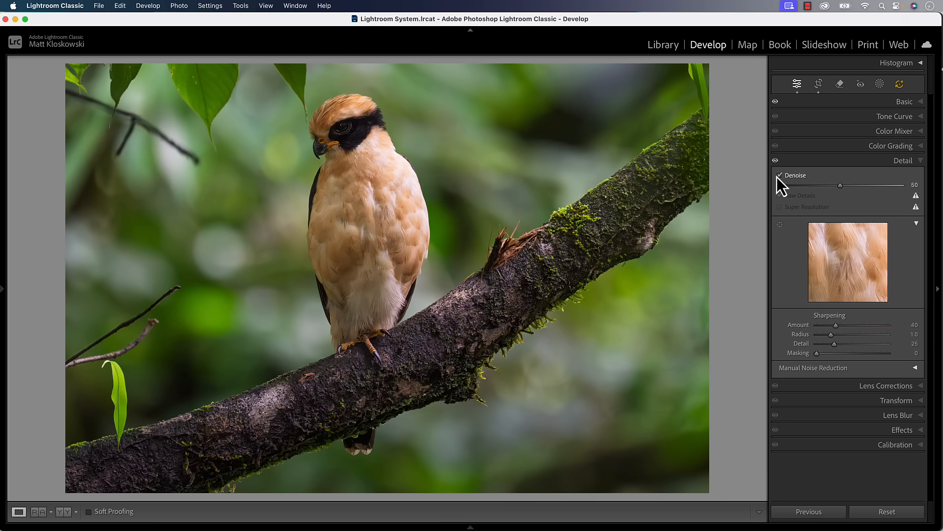
# Step: Zoom in on the bird's head and toggle Denoise off and on to compare the grain
pyautogui.click(373, 111)
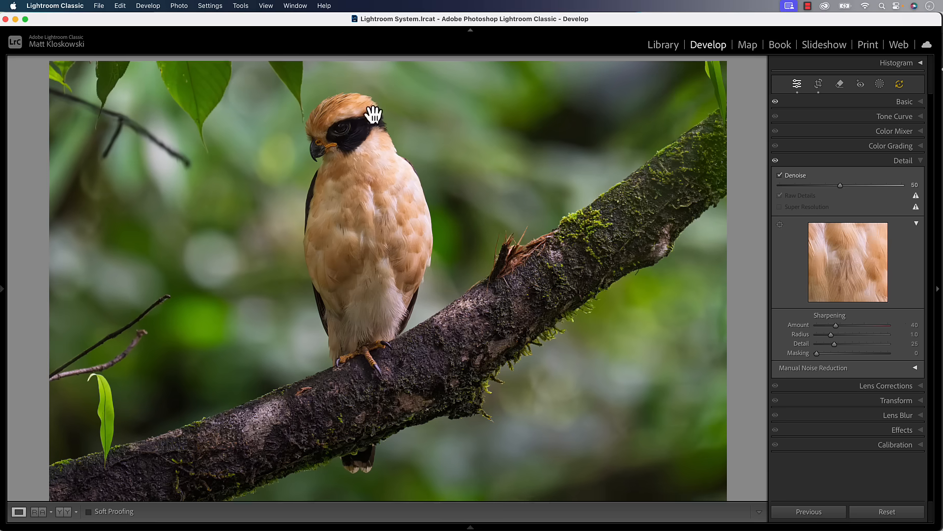
pyautogui.moveTo(400, 154); pyautogui.dragTo(581, 203)
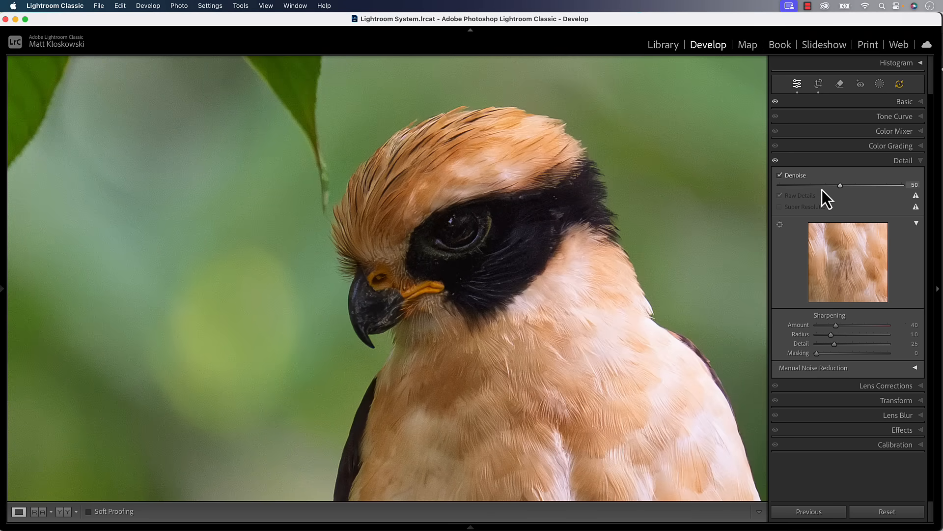
pyautogui.click(775, 161)
pyautogui.click(775, 161)
# Step: Raise the Denoise amount from 50 to 68 and compare it against the unprocessed view
pyautogui.moveTo(842, 187); pyautogui.dragTo(874, 193)
pyautogui.moveTo(864, 188)
pyautogui.mouseDown()
pyautogui.moveTo(839, 188)
pyautogui.moveTo(865, 186)
pyautogui.mouseUp()
pyautogui.moveTo(643, 242); pyautogui.dragTo(584, 232)
pyautogui.click(776, 161)
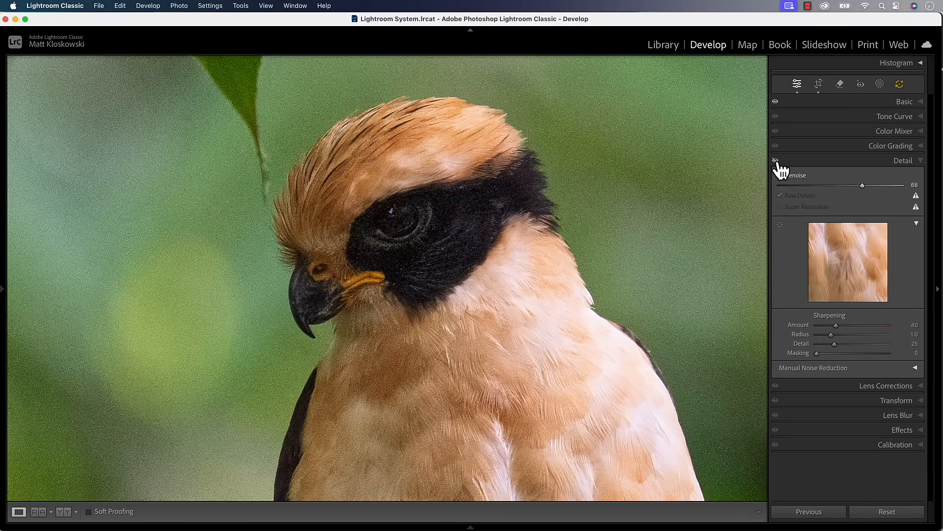
pyautogui.click(776, 161)
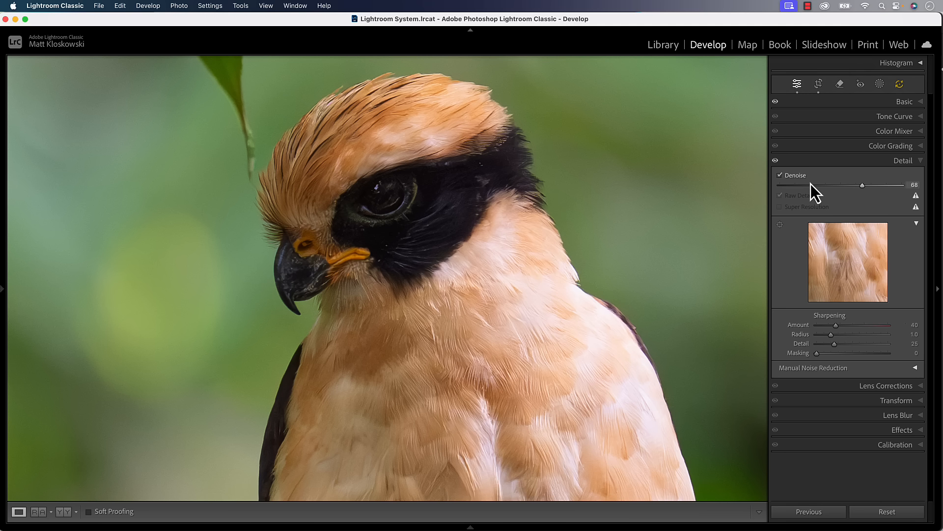
# Step: Update the bird photo's outdated Denoise and Adaptive Profile AI settings from the AI Edit Status icon
pyautogui.click(900, 86)
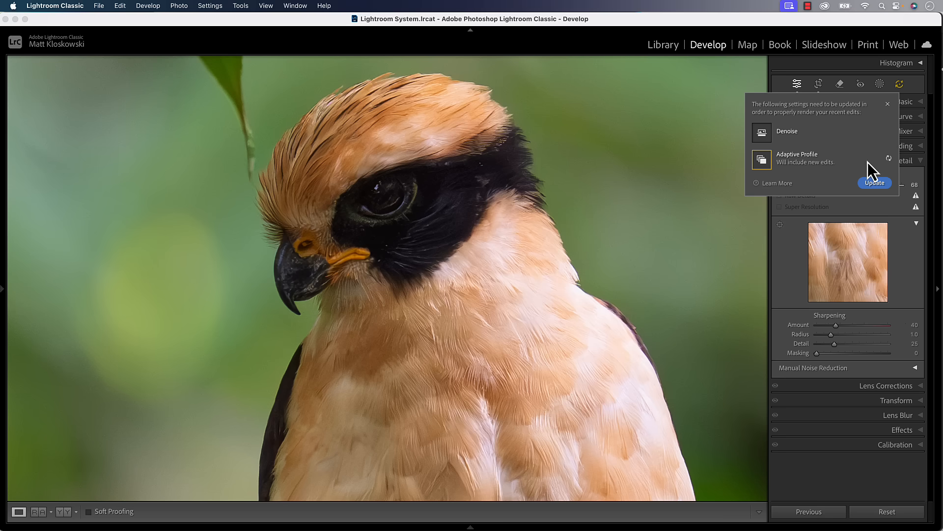
pyautogui.click(889, 159)
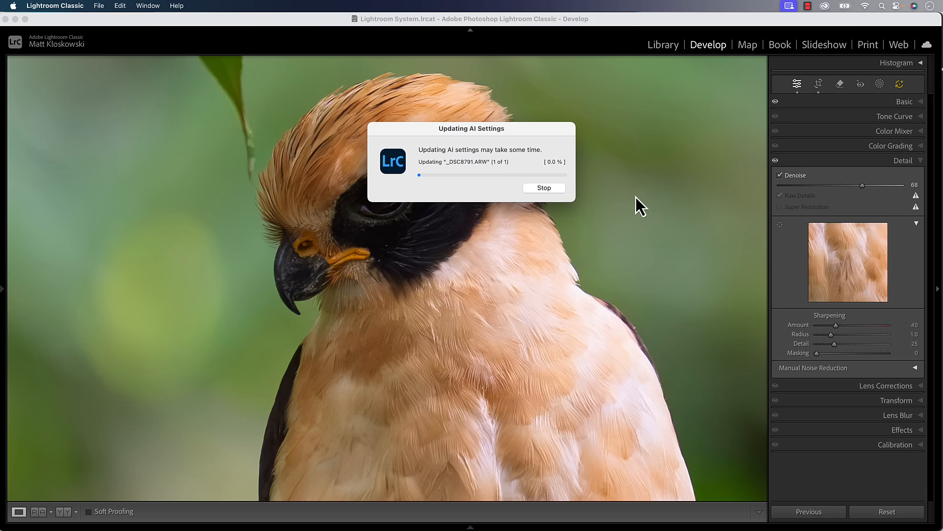